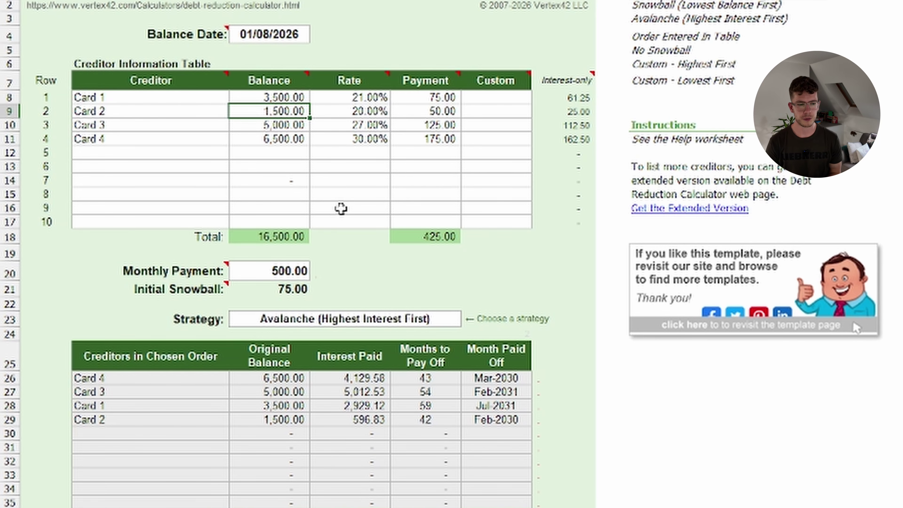
Review the Avalanche results: the creditor payoff order, Card 2's payoff month, the total interest paid and the debt-free date.
scroll(341, 209, down, 1)
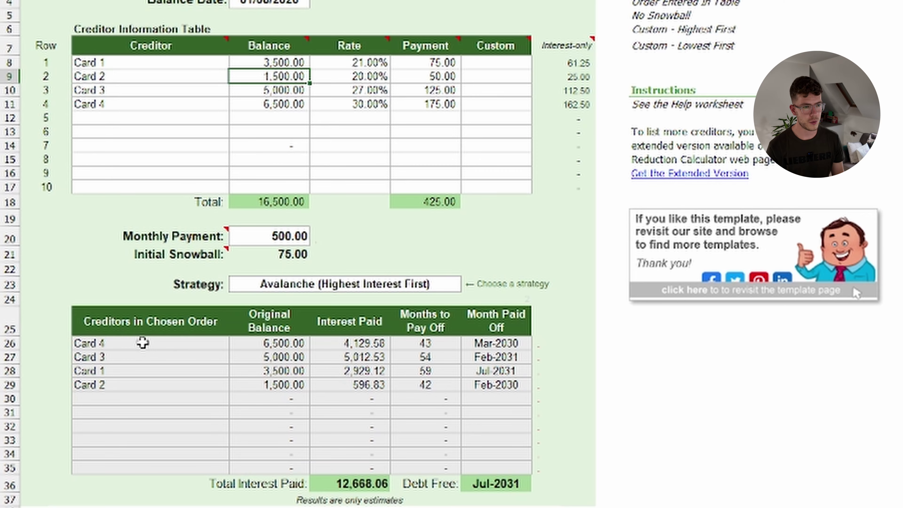
drag(143, 343, 145, 379)
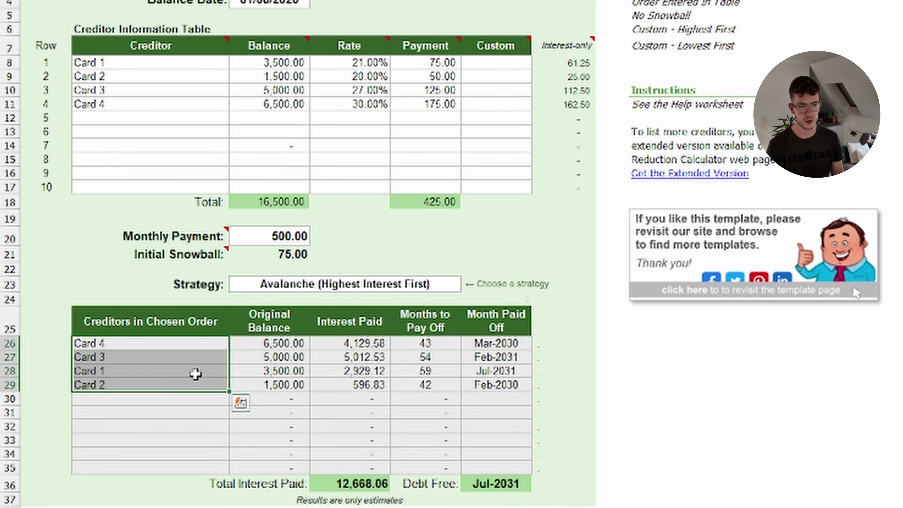
click(507, 385)
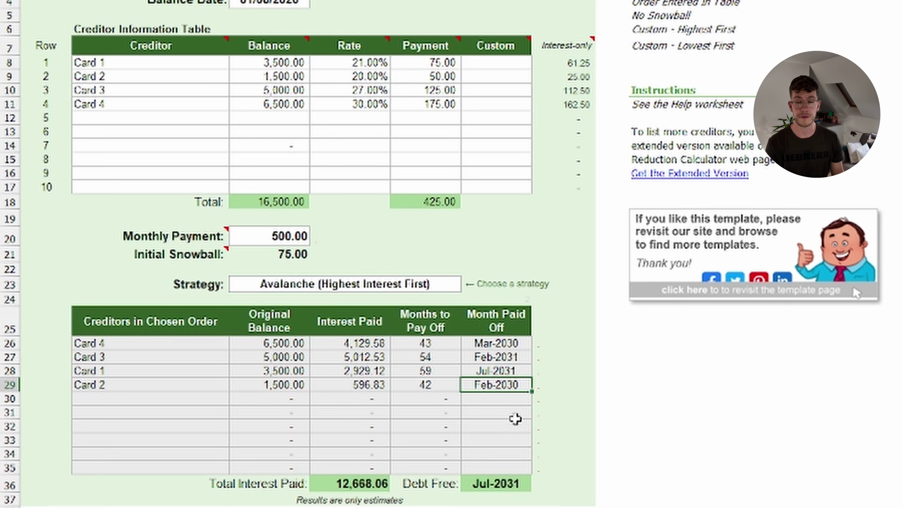
click(279, 386)
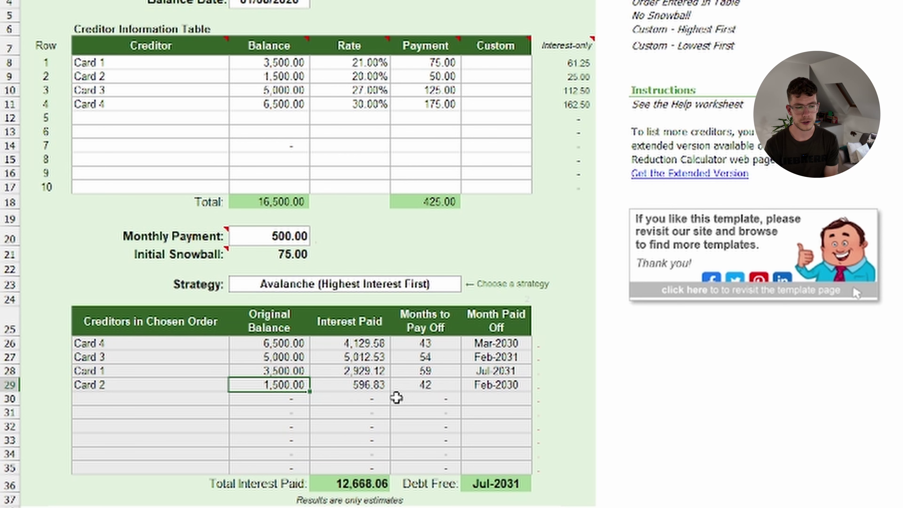
click(367, 484)
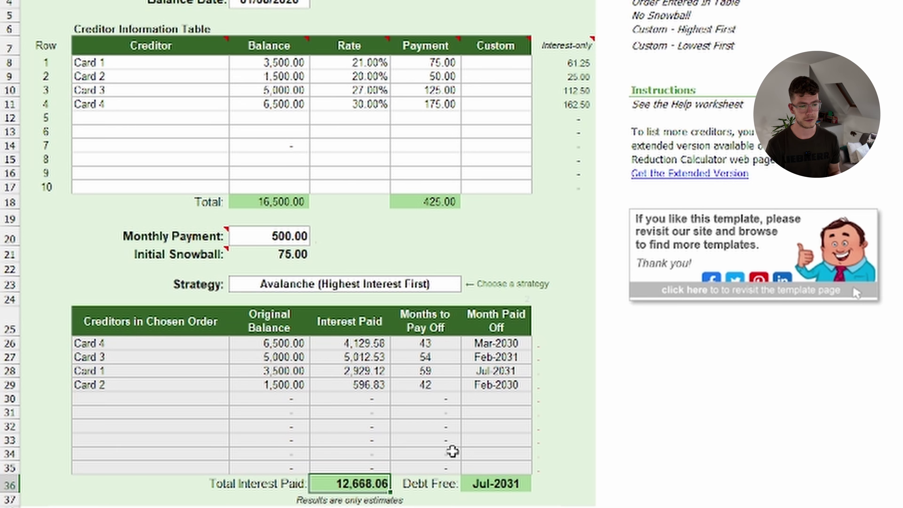
click(498, 483)
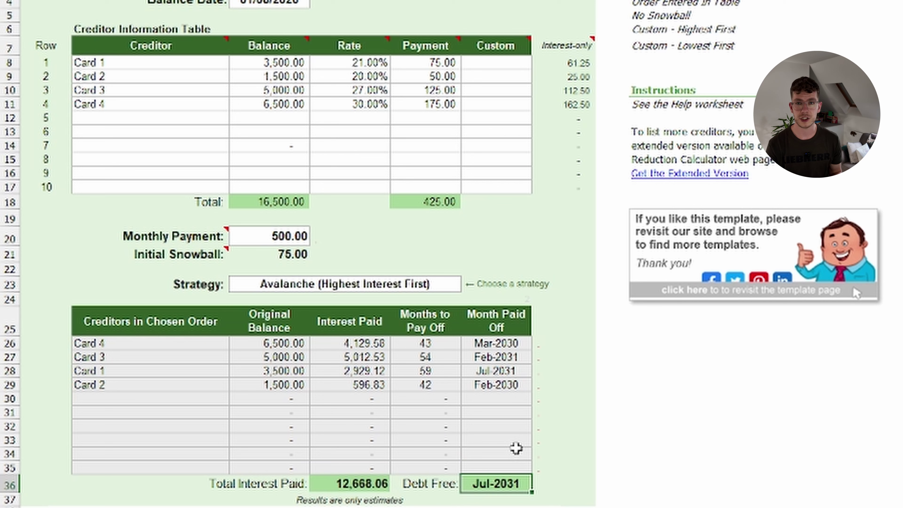
Switch the payoff strategy to Snowball (Lowest Balance First) and check the debt-free date.
click(390, 286)
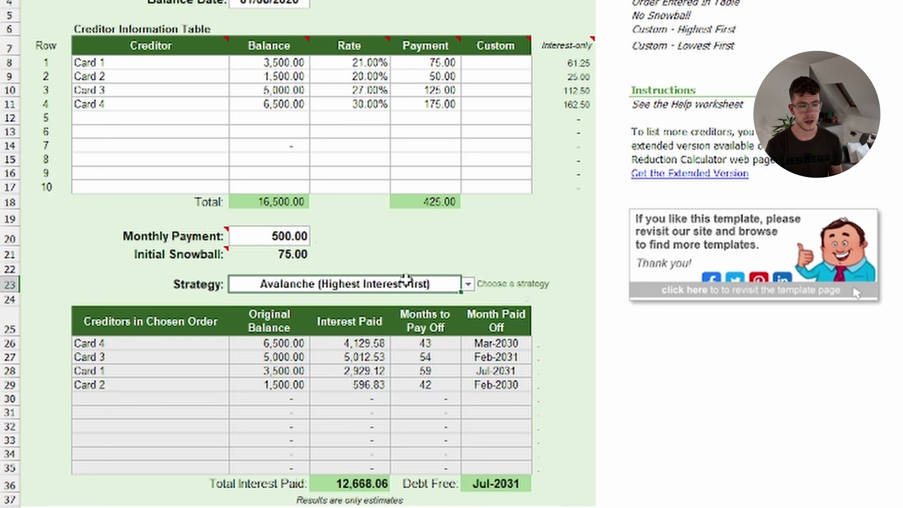
click(469, 284)
click(428, 302)
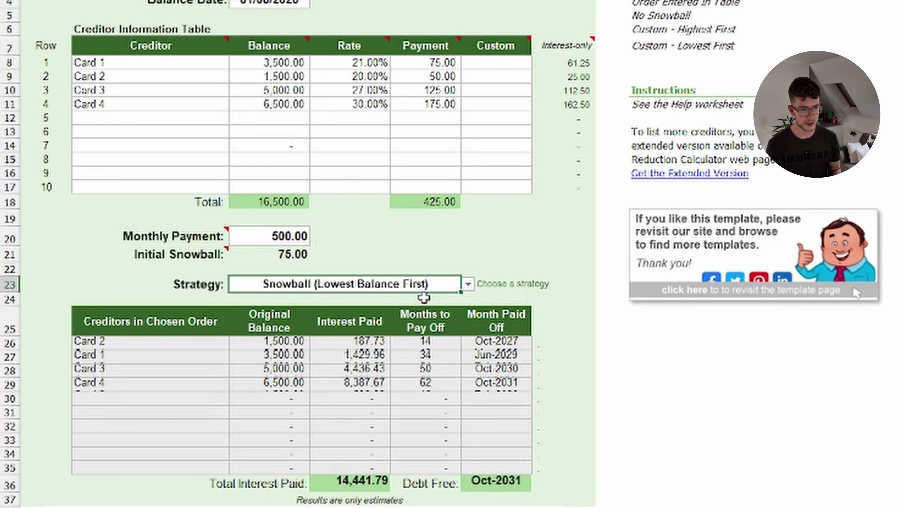
click(496, 483)
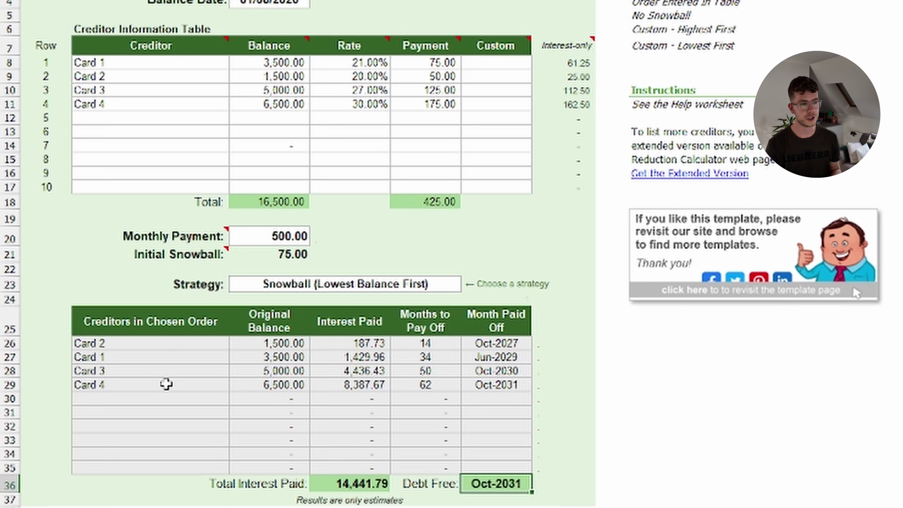
Compare Card 4's balance and interest rate with its payoff month in the results table.
click(285, 104)
click(367, 104)
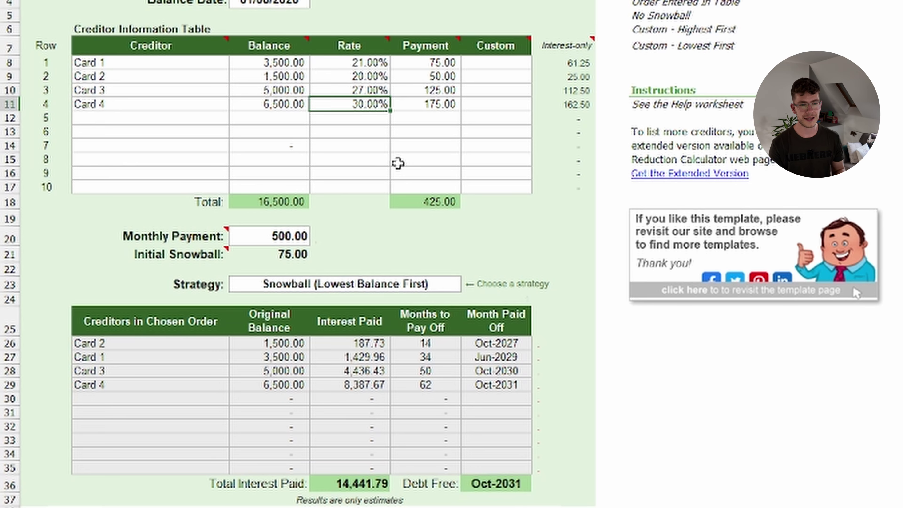
click(507, 387)
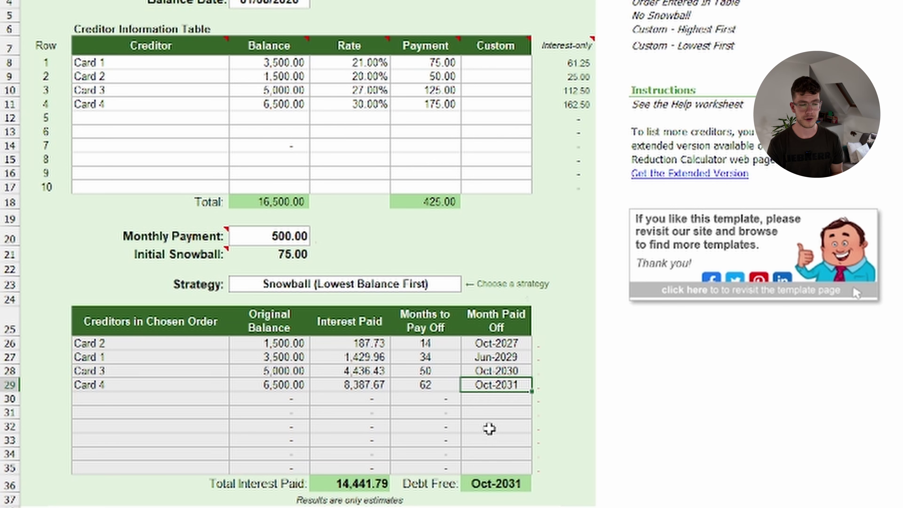
Set Card 4's balance to 4,000 and check the recalculated payoff order and totals.
click(268, 105)
text(4000)
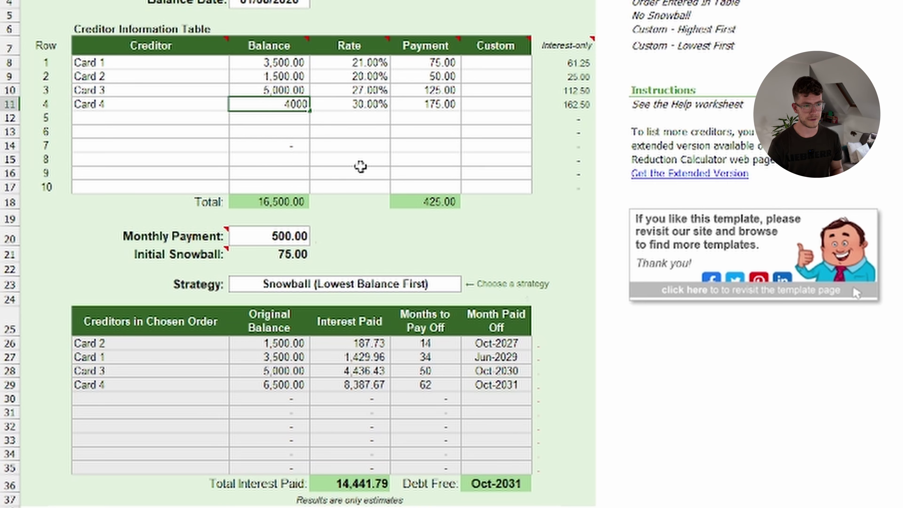
key(Return)
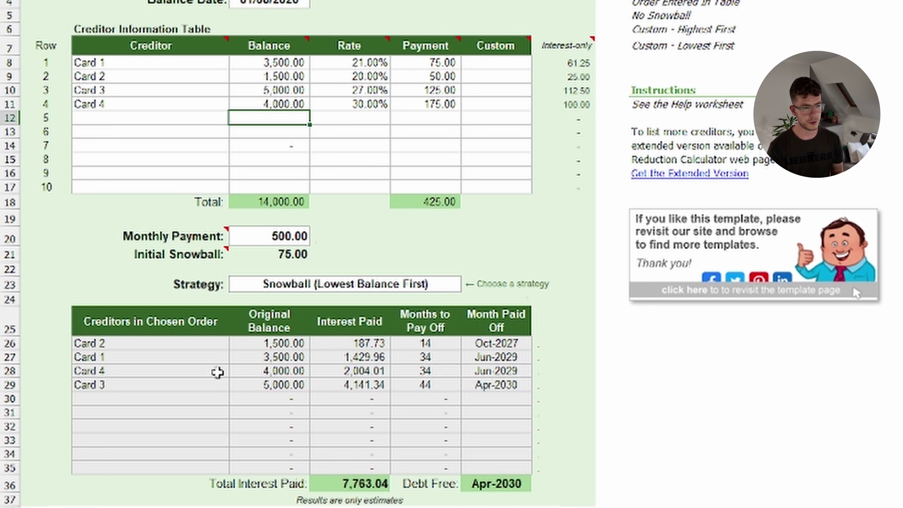
click(178, 377)
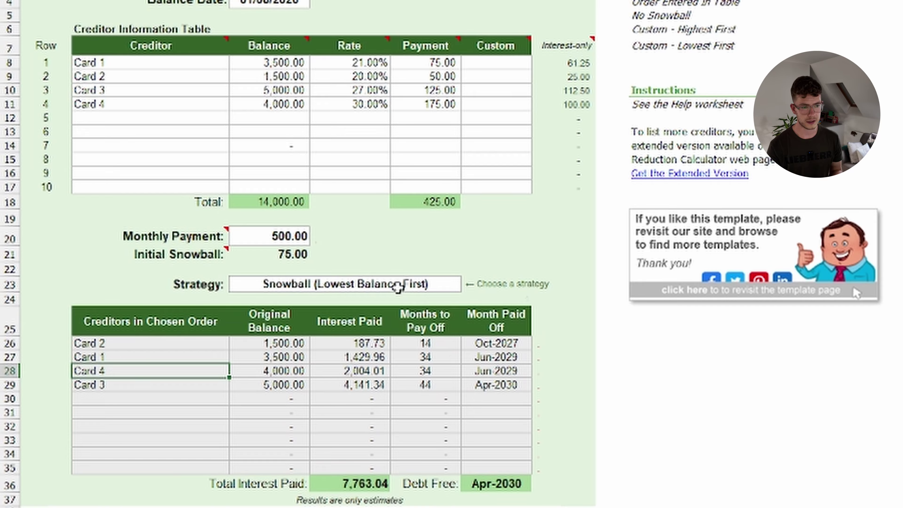
click(513, 483)
click(354, 481)
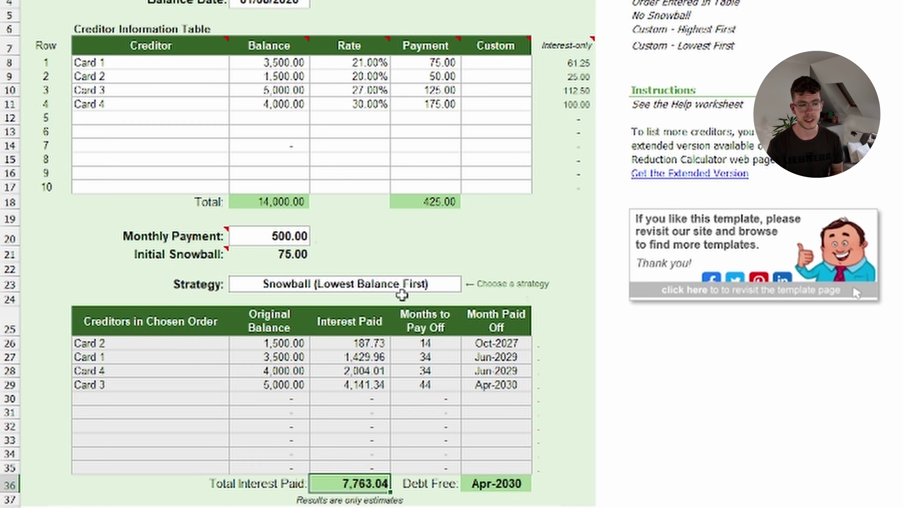
Change the payoff strategy to Avalanche (Highest Interest First) and check the debt-free date.
click(409, 286)
click(469, 286)
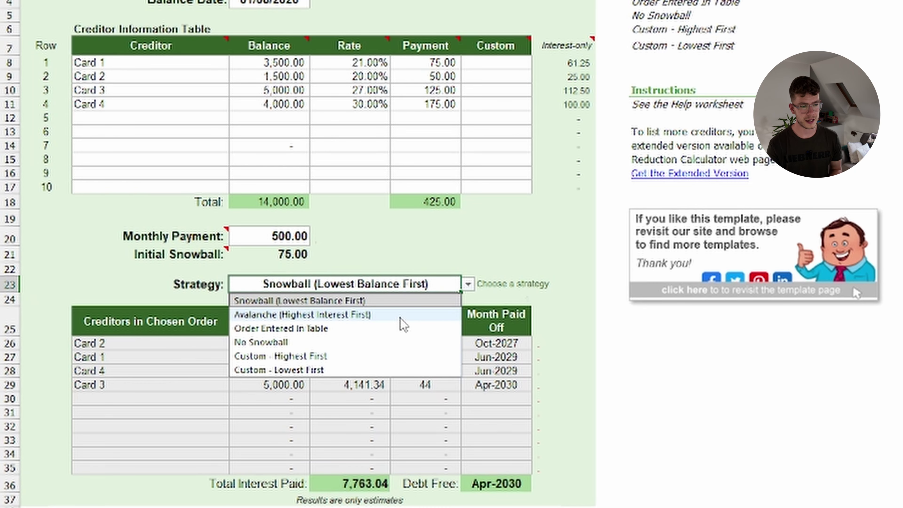
click(405, 313)
click(490, 487)
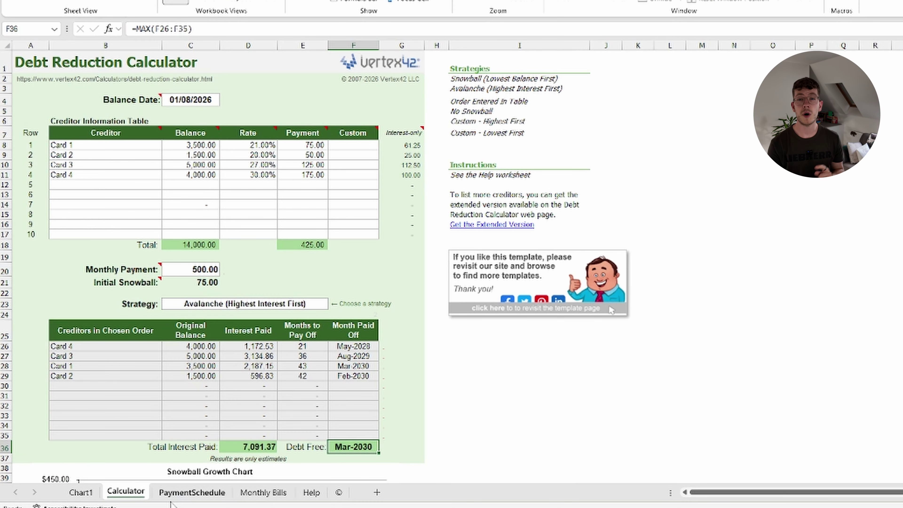
Examine the first months of payments for Card 4, Card 3, Card 1 and Card 2 on the PaymentSchedule sheet.
click(178, 494)
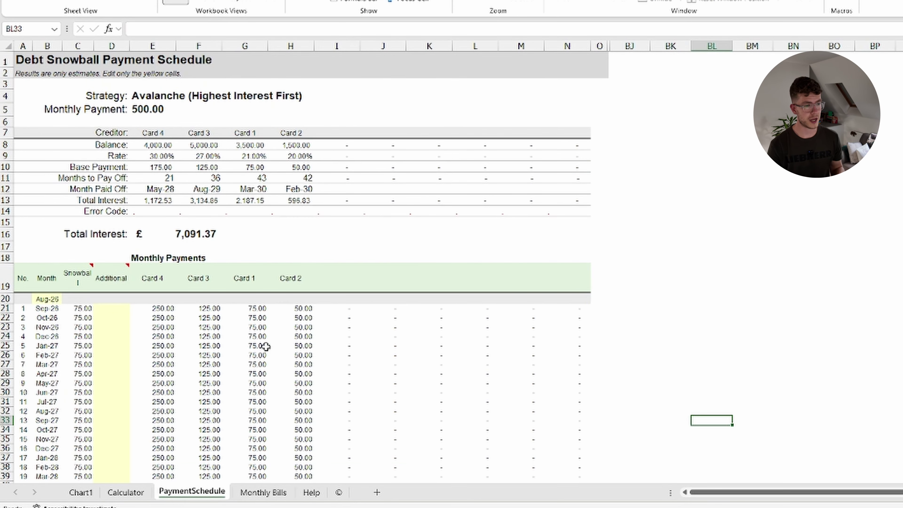
scroll(264, 347, down, 2)
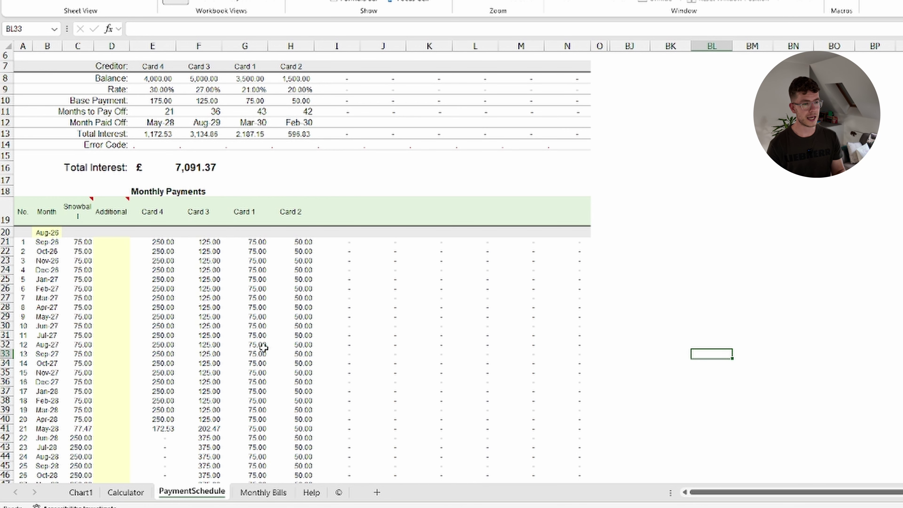
drag(170, 244, 163, 373)
drag(210, 252, 214, 345)
drag(262, 270, 259, 345)
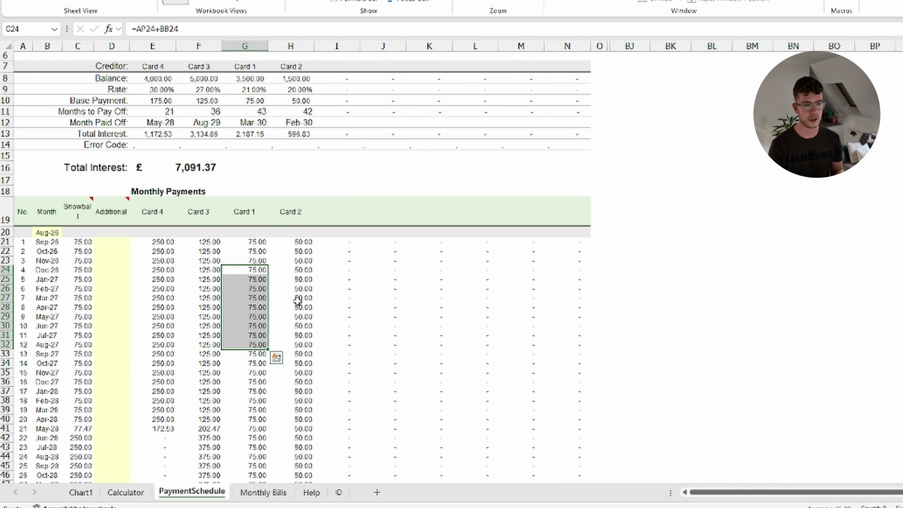
drag(300, 279, 305, 345)
Examine the May-28 row of the schedule, where Card 4's final payment is made and the surplus rolls over to Card 3.
scroll(313, 296, down, 5)
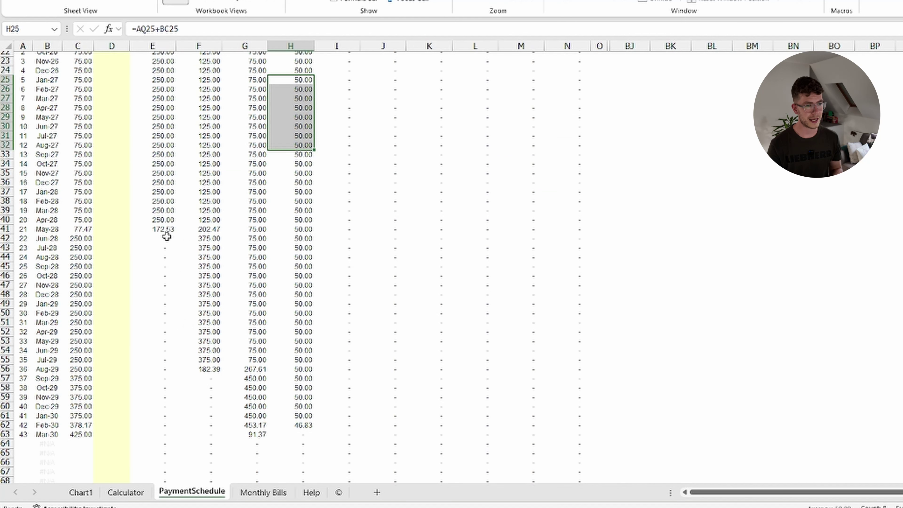
click(166, 230)
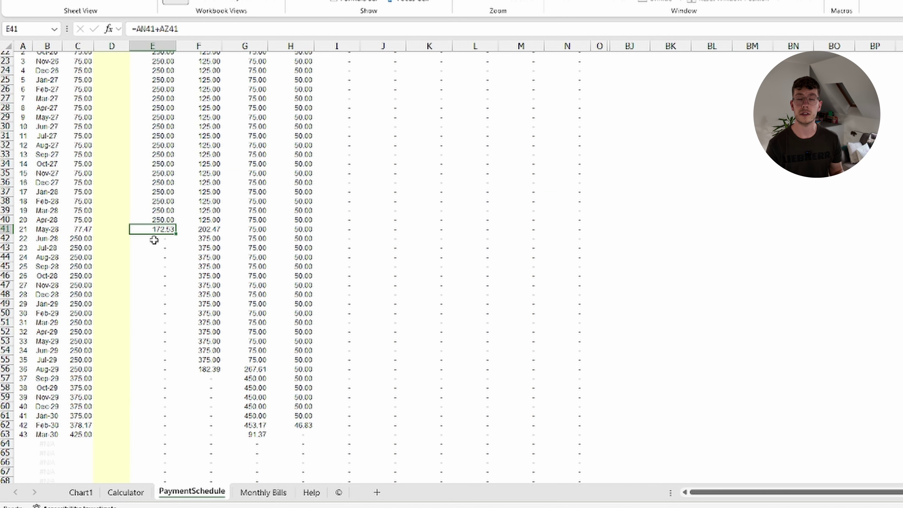
click(221, 228)
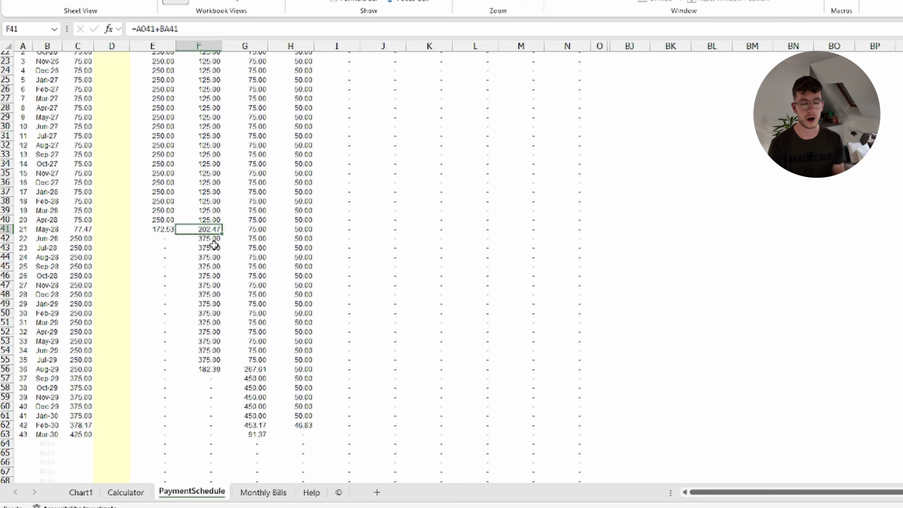
scroll(208, 271, up, 6)
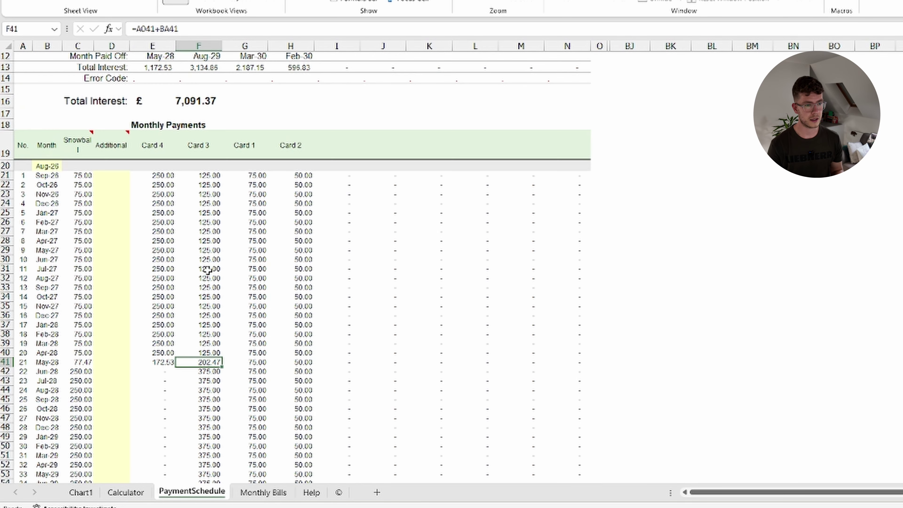
scroll(208, 271, up, 1)
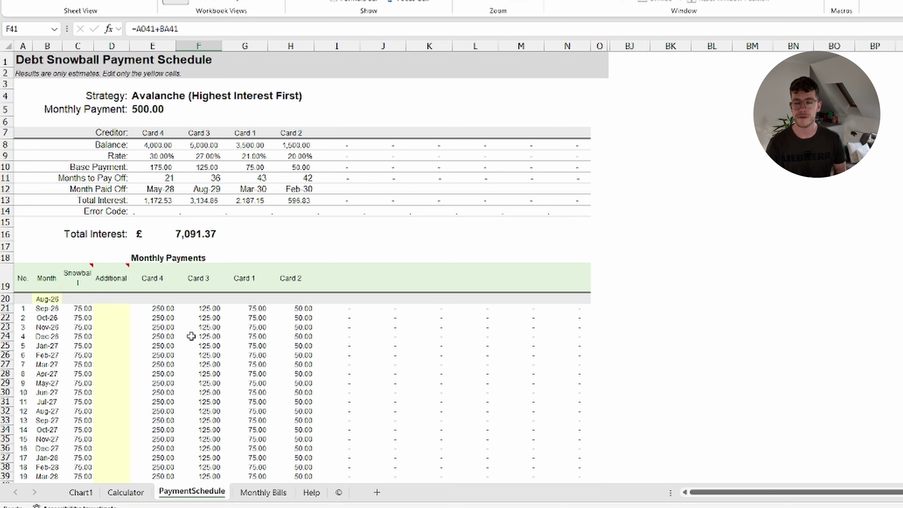
Return to the Calculator sheet and set the monthly payment to 700.
click(126, 492)
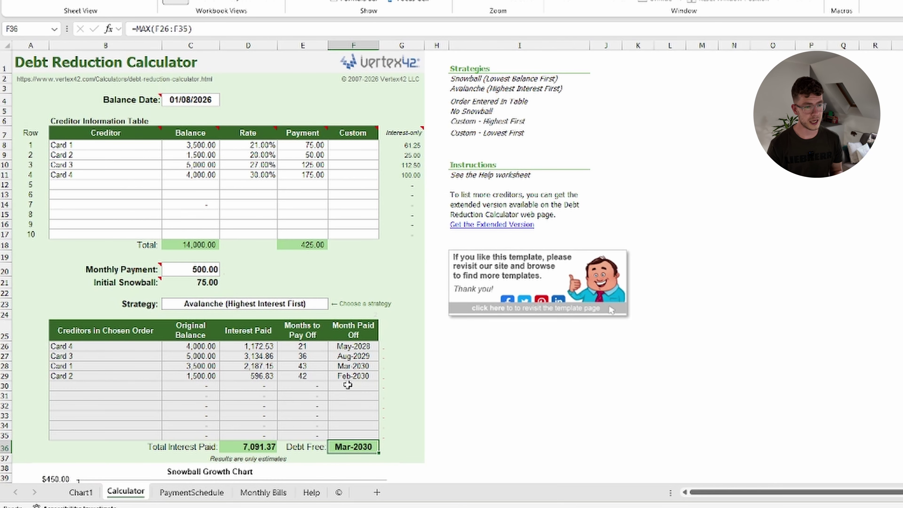
click(205, 267)
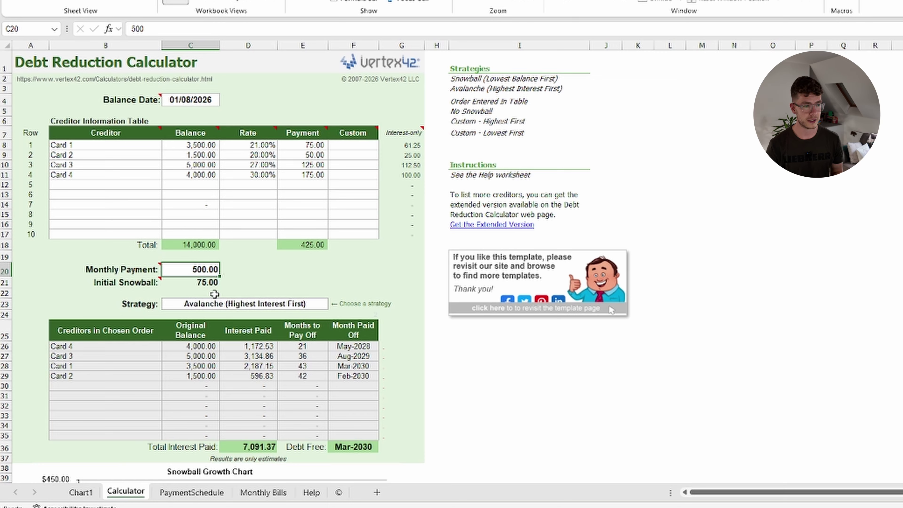
text(700)
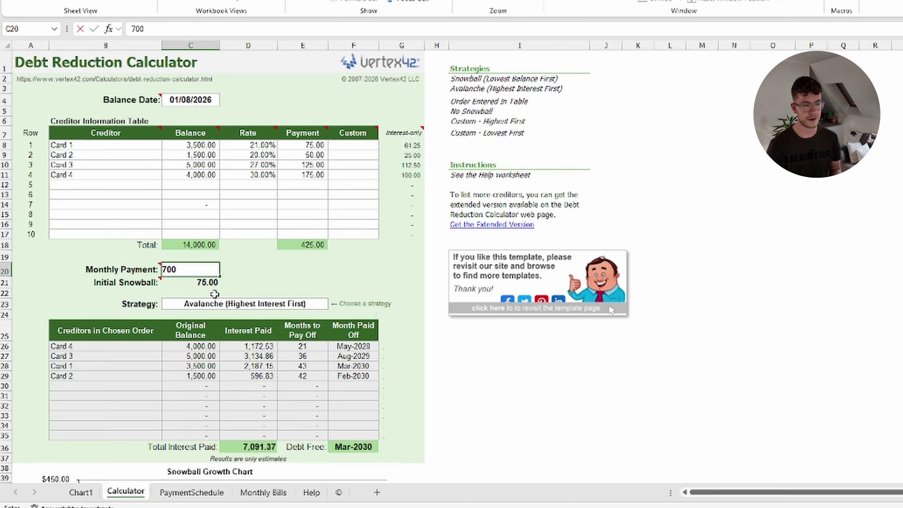
key(Return)
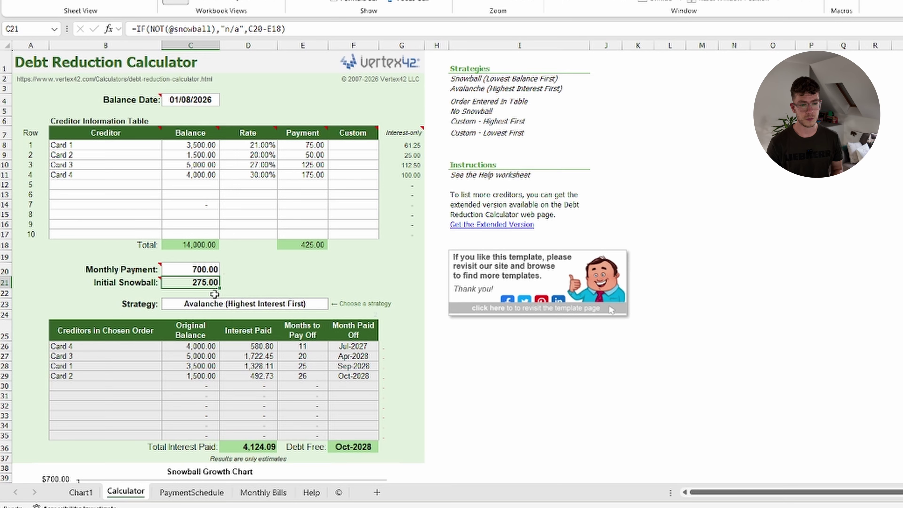